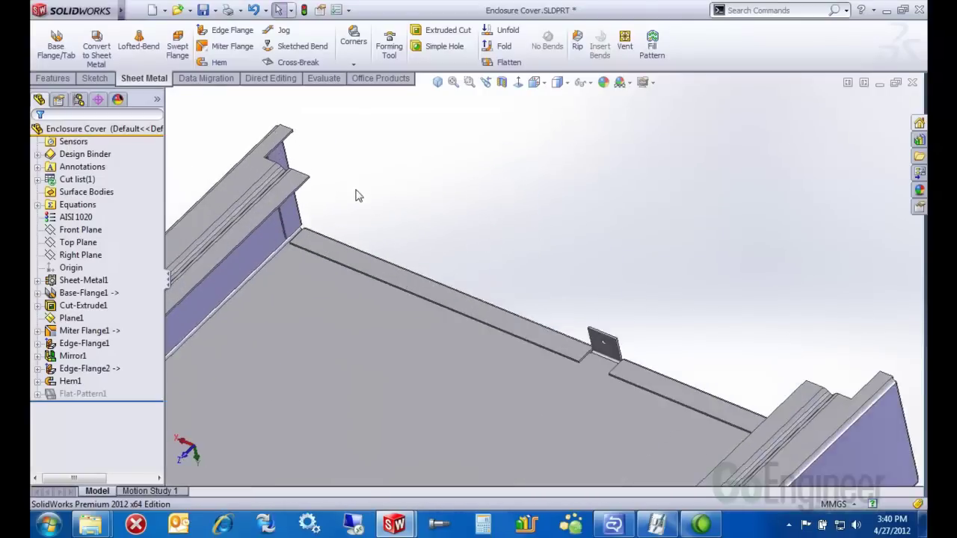
Step: Open the 2mm Locking Lance forming tool from the Misc folder of the Design Library's forming tools
scroll(373, 213, down, 3)
middle_drag(374, 213, 368, 314)
click(920, 142)
click(757, 195)
click(763, 208)
click(753, 221)
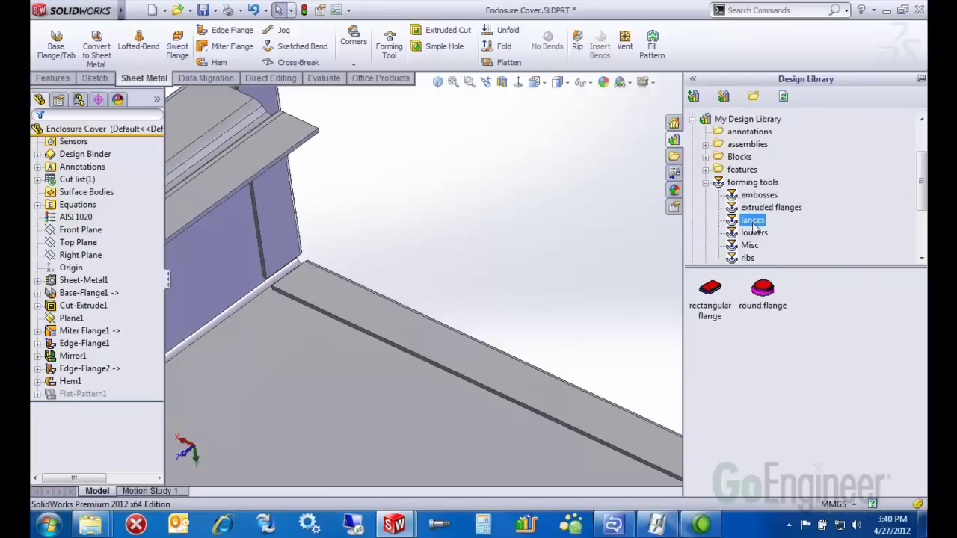
click(750, 246)
right_click(716, 288)
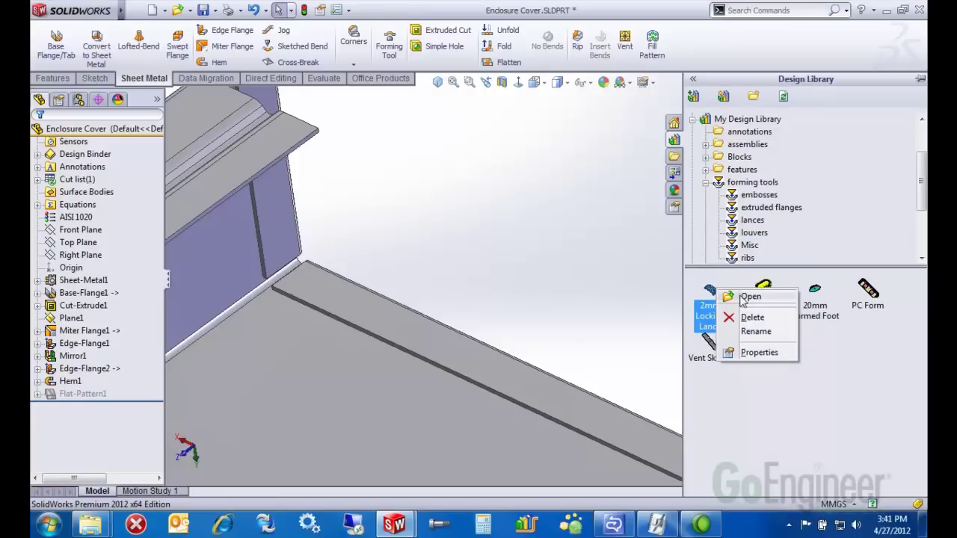
drag(716, 287, 743, 299)
Step: Examine the geometry and features of the locking lance forming tool, and close its file
middle_drag(534, 209, 234, 284)
click(68, 283)
click(74, 357)
click(309, 216)
middle_drag(309, 216, 331, 219)
middle_drag(477, 348, 424, 365)
middle_drag(679, 419, 680, 399)
click(912, 83)
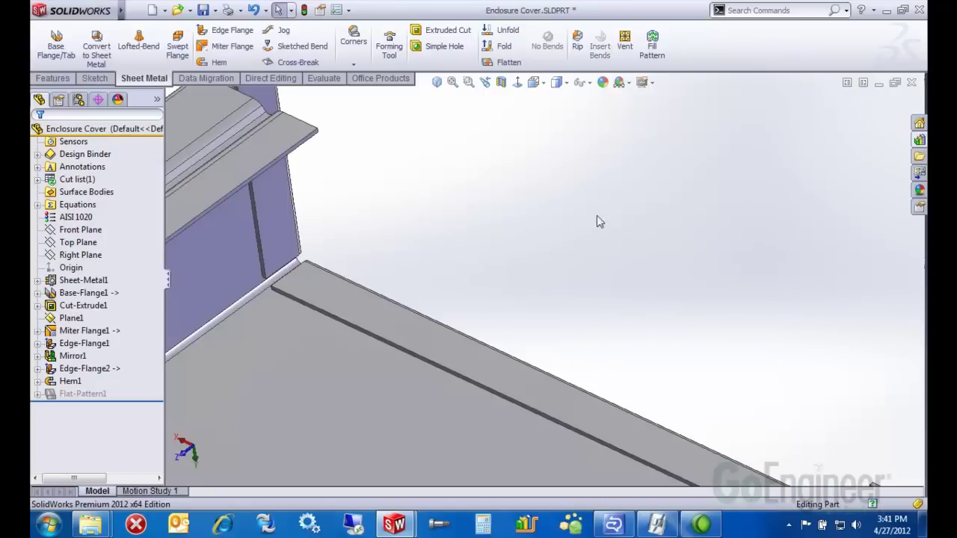
Step: Place the 2mm Locking Lance forming tool on the face of the long narrow flange near its corner end
scroll(494, 273, up, 2)
click(920, 140)
drag(710, 293, 461, 311)
scroll(459, 329, down, 3)
scroll(453, 321, up, 1)
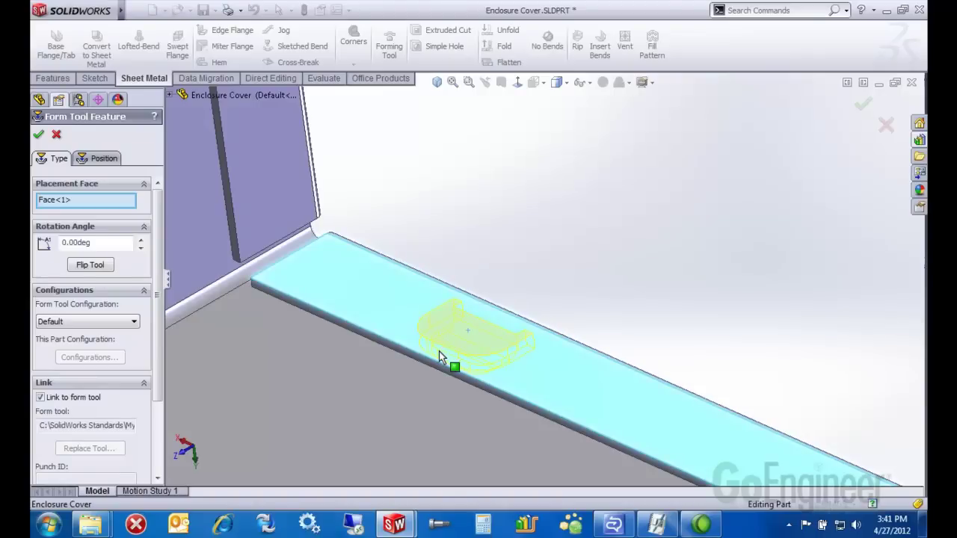
Step: Flip the locking lance tool, adjust its rotation angle to align it with the flange, and begin positioning it
click(100, 267)
middle_drag(419, 276, 438, 288)
click(111, 244)
mouse_move(337, 340)
middle_down()
mouse_move(331, 324)
mouse_move(318, 338)
mouse_move(224, 284)
middle_up()
click(100, 158)
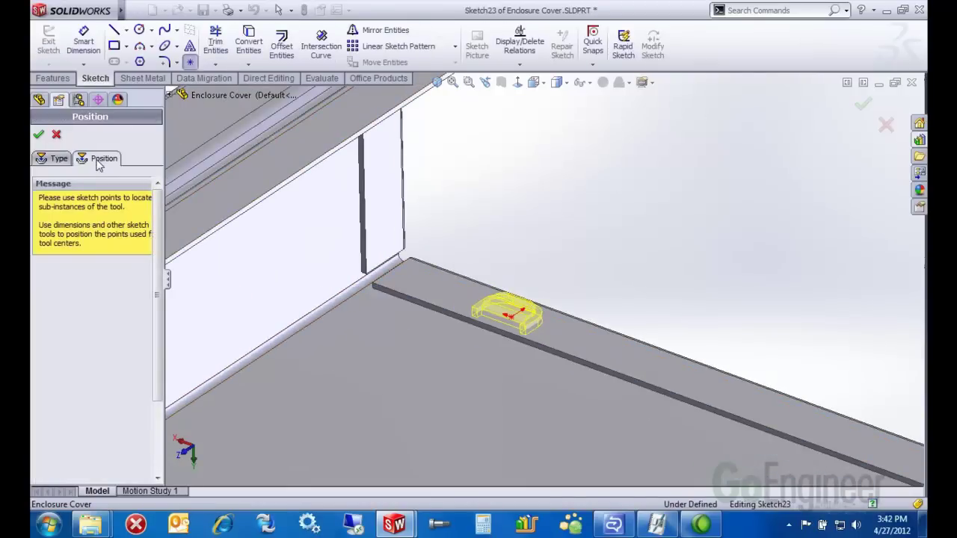
click(643, 366)
key(Escape)
click(643, 365)
key(Delete)
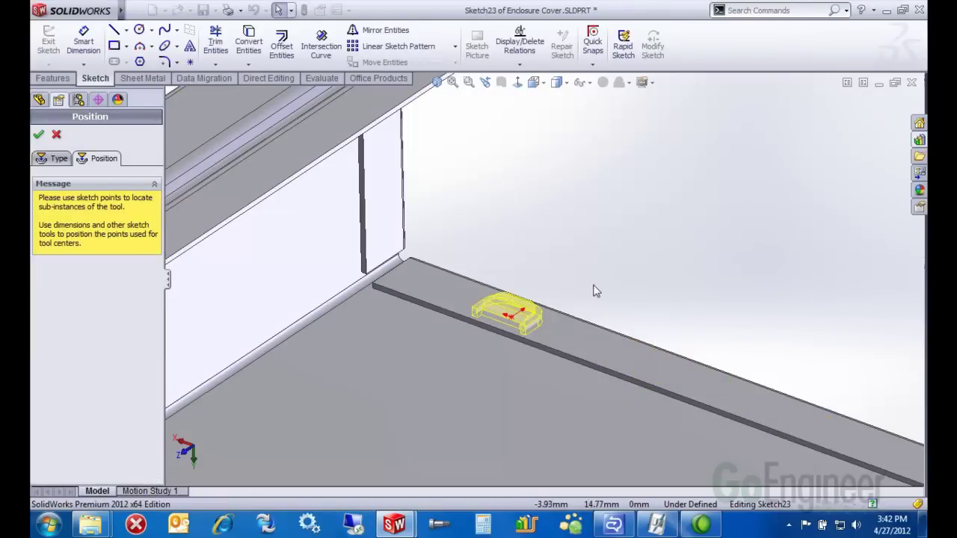
Step: Dimension the lance's centre point 30 mm from the corner end of the flange
mouse_move(590, 285)
middle_down()
mouse_move(591, 257)
mouse_move(590, 284)
middle_up()
right_drag(605, 284, 598, 236)
click(440, 254)
click(530, 308)
click(532, 259)
text(30)
key(Return)
Step: Dimension the lance's centre point 5 mm from the flange's long edge and finish the form tool feature
click(562, 329)
click(496, 313)
click(489, 298)
text(5)
key(Return)
key(Escape)
click(40, 137)
Step: Create a linear pattern of the locking lance along the flange with 3 instances spaced 30 mm apart
middle_drag(626, 258, 598, 301)
scroll(598, 300, down, 5)
scroll(606, 240, up, 10)
middle_drag(606, 238, 613, 240)
click(52, 79)
click(430, 41)
click(540, 287)
click(529, 254)
text(30)
key(Return)
click(43, 174)
key(Return)
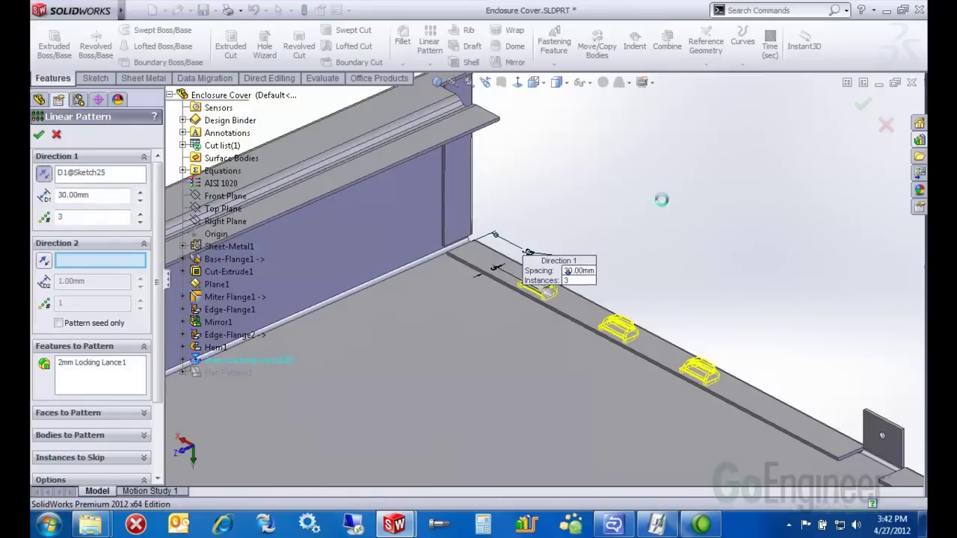
Step: Mirror the locking lance pattern about the Right Plane
scroll(688, 247, up, 5)
scroll(705, 281, down, 2)
key(s)
click(616, 255)
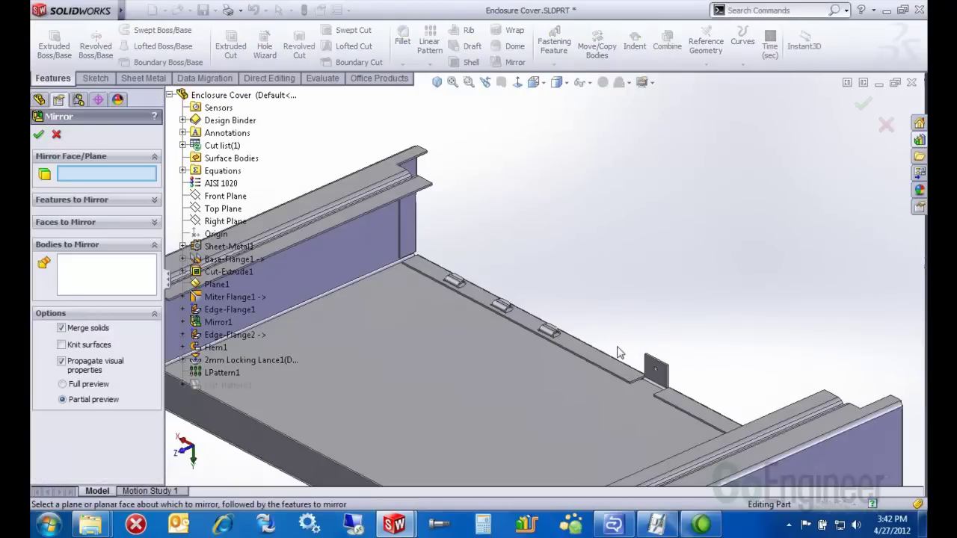
click(214, 222)
click(111, 200)
click(503, 308)
middle_drag(508, 314, 546, 412)
click(38, 134)
Step: Open the indented grip forming tool from the Design Library, examine its shape, and close its file
middle_drag(599, 235, 644, 388)
scroll(644, 388, down, 4)
click(918, 149)
right_click(764, 289)
click(796, 297)
middle_drag(482, 288, 460, 291)
click(568, 130)
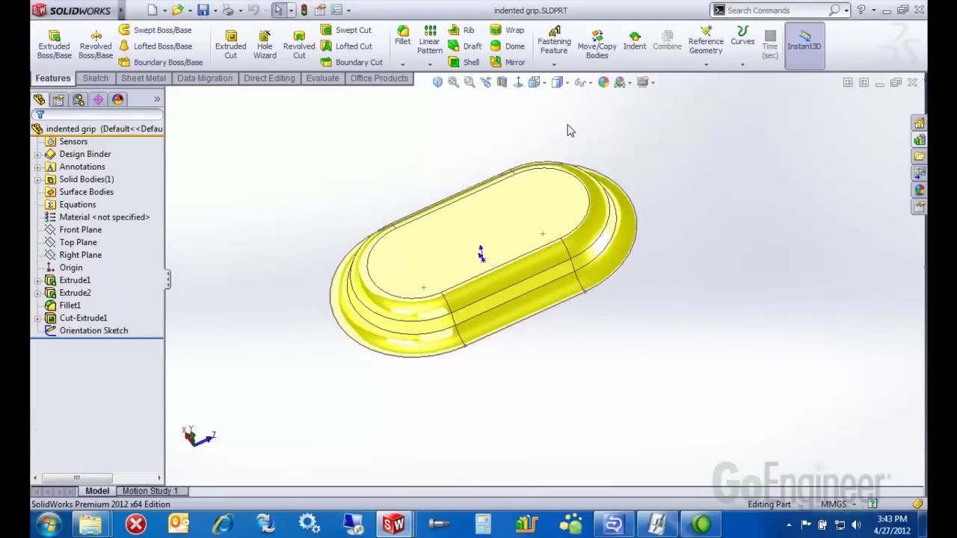
click(912, 83)
Step: Place the indented grip forming tool on the cover's outer side face, keeping its initial forming direction, and begin positioning it
click(919, 140)
drag(764, 295, 551, 370)
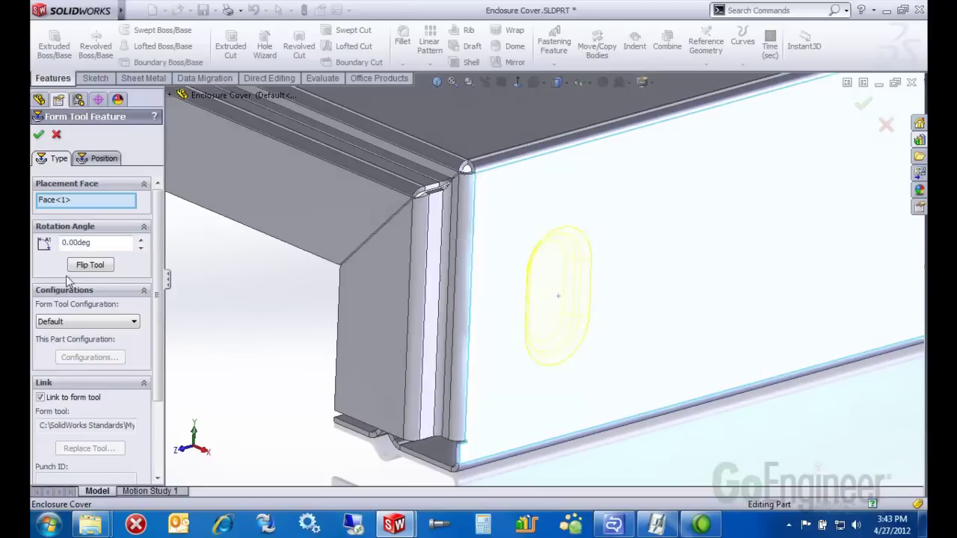
click(88, 266)
click(86, 266)
click(101, 159)
Step: Dimension the grip's centre point 25 mm from the upper edge of the side face
right_drag(282, 321, 275, 257)
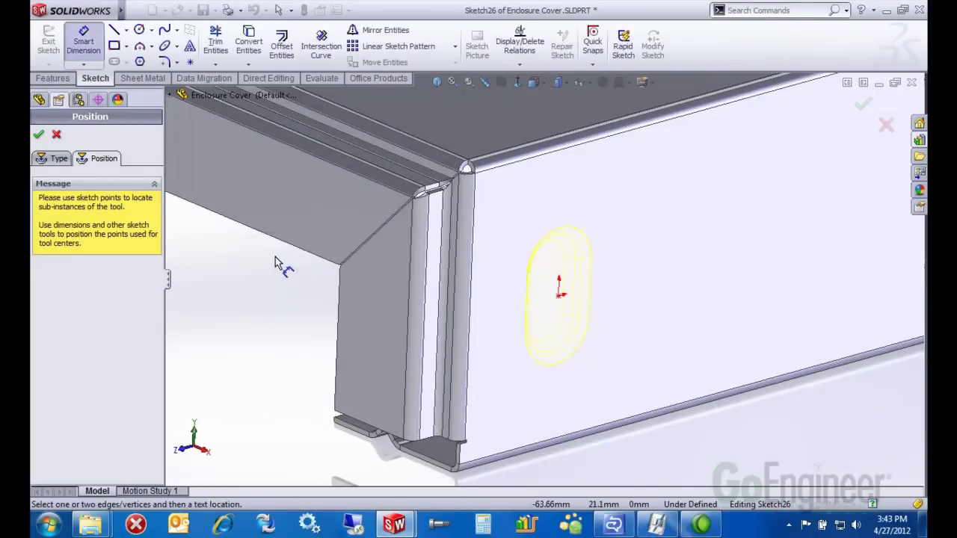
click(502, 159)
click(559, 298)
click(622, 238)
text(3)
key(BackSpace)
text(25)
key(Return)
Step: Dimension the grip's centre point 20 mm from the side face's vertical edge and finish the form tool feature
click(460, 345)
click(559, 281)
click(526, 340)
text(20)
key(Return)
scroll(546, 329, up, 4)
click(39, 136)
click(40, 136)
Step: Set up a mirror of the indented grip about the Right Plane, clearing the incorrect selection first
scroll(385, 284, up, 3)
key(s)
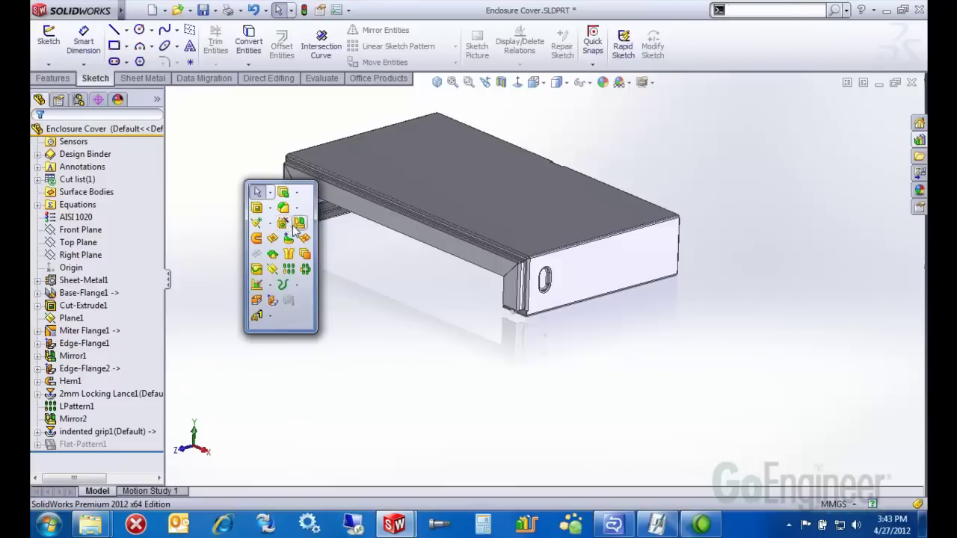
click(299, 224)
click(218, 223)
click(134, 313)
click(544, 284)
click(105, 240)
right_click(129, 294)
click(139, 296)
click(544, 278)
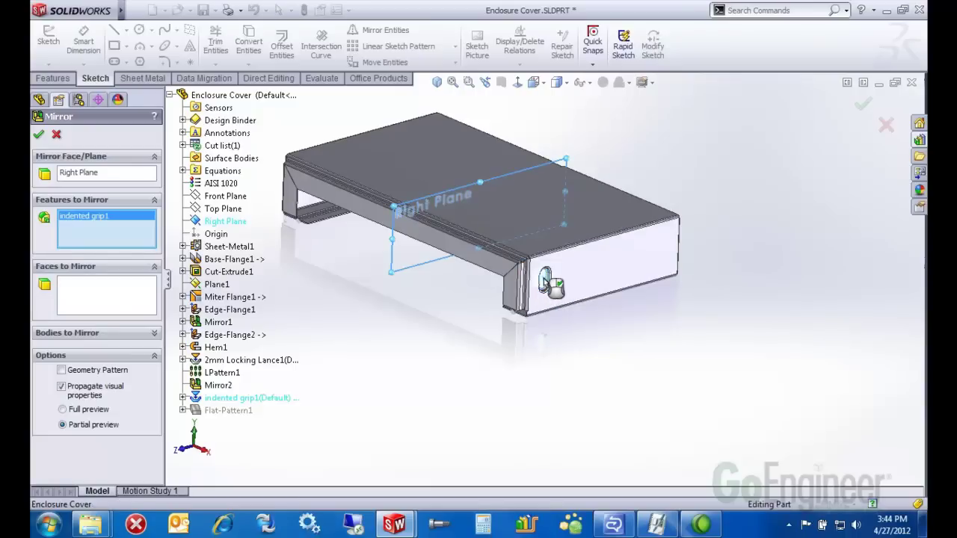